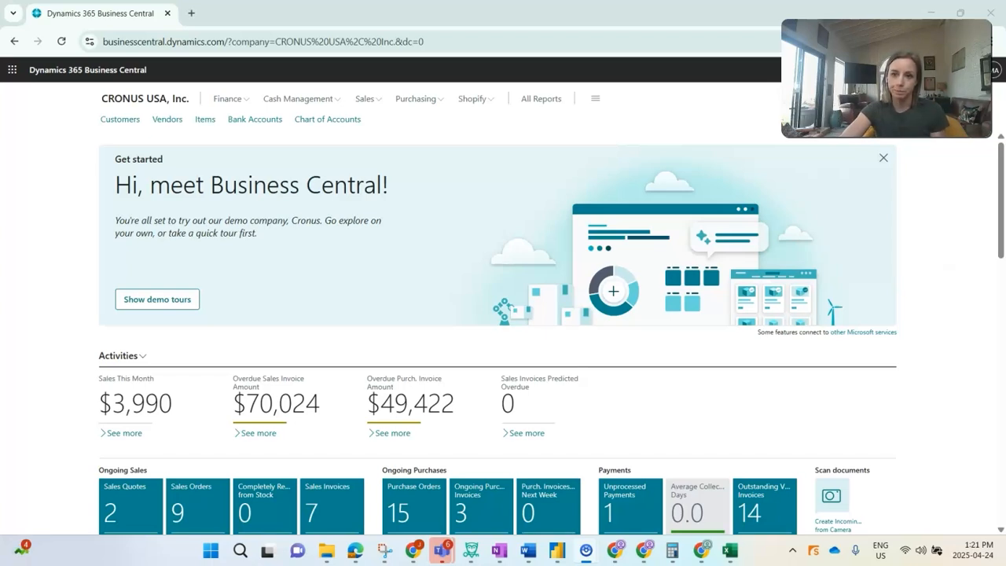
Search for and open the Released Production Orders list
key("alt+q")
type("relea")
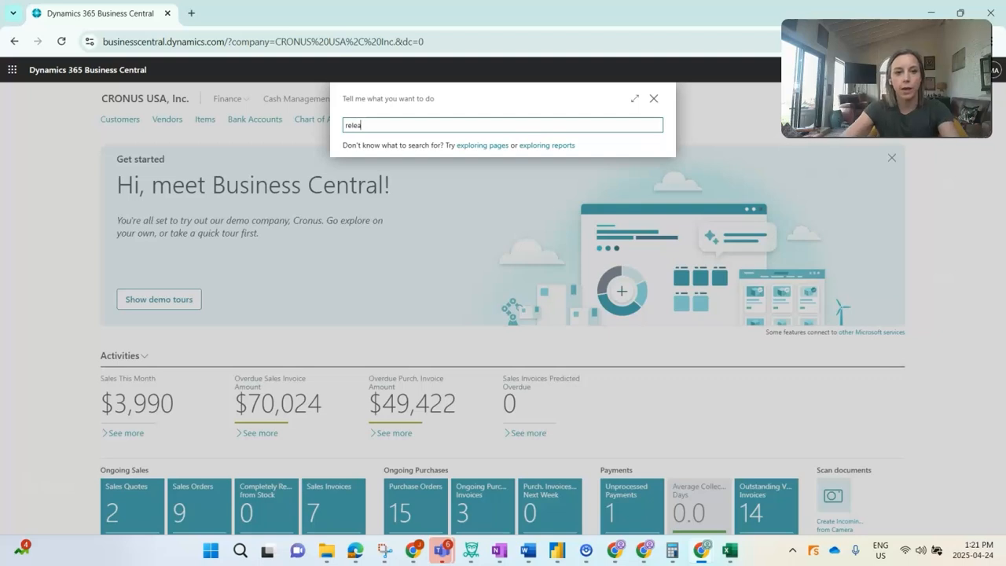
key("Return")
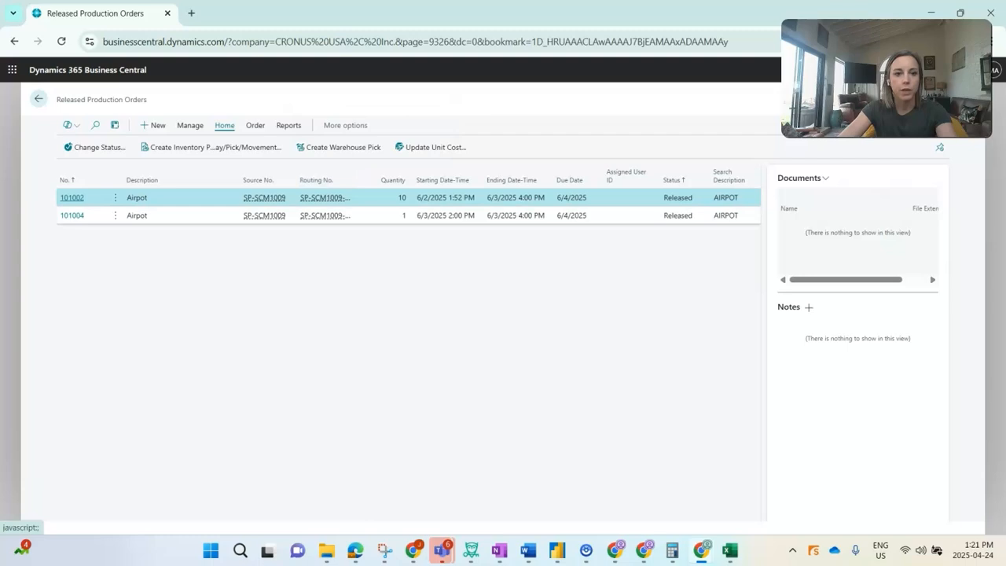
Open released production order 101004 and view its item ledger entries
left_click(72, 215)
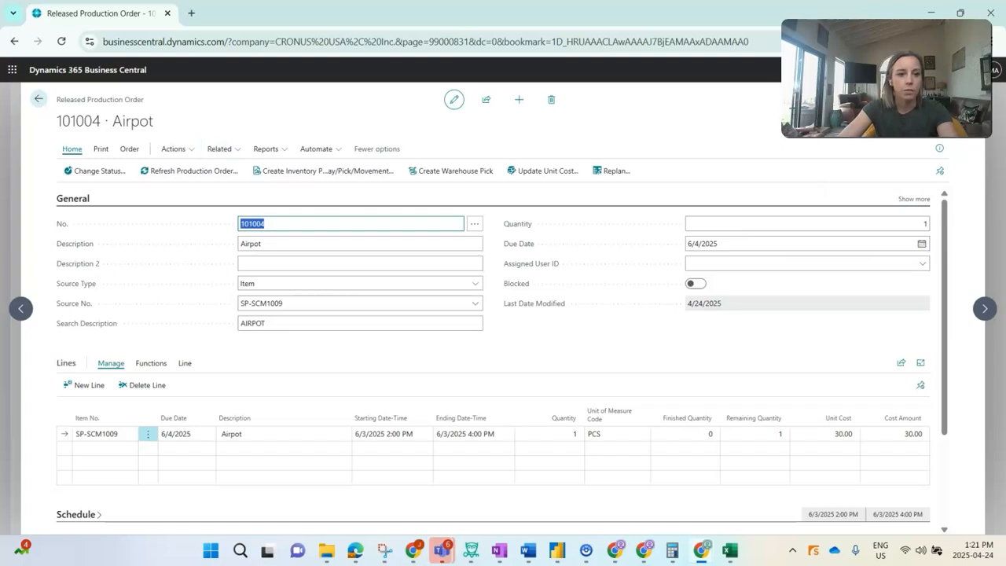
left_click(219, 149)
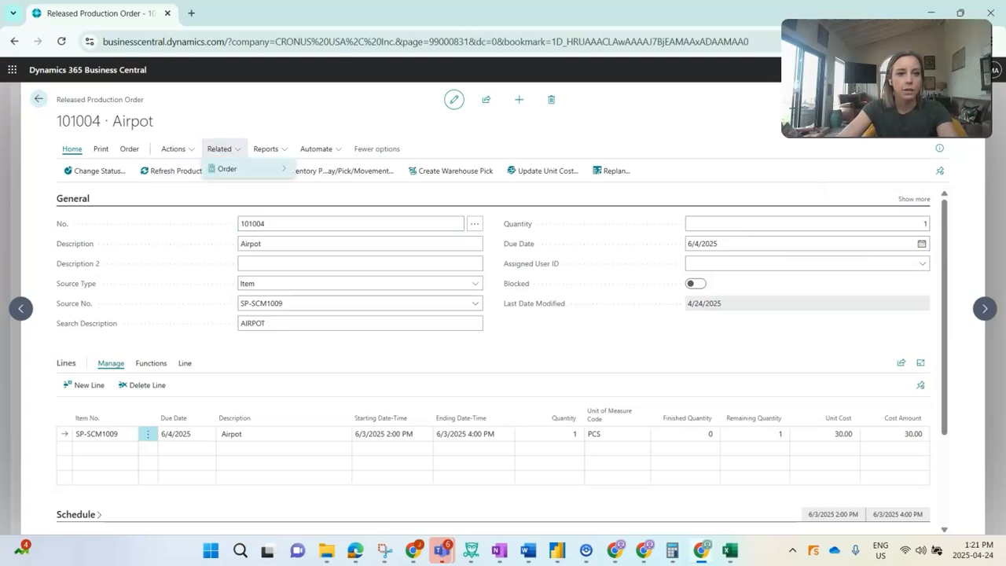
mouse_move(236, 168)
mouse_move(338, 169)
left_click(484, 169)
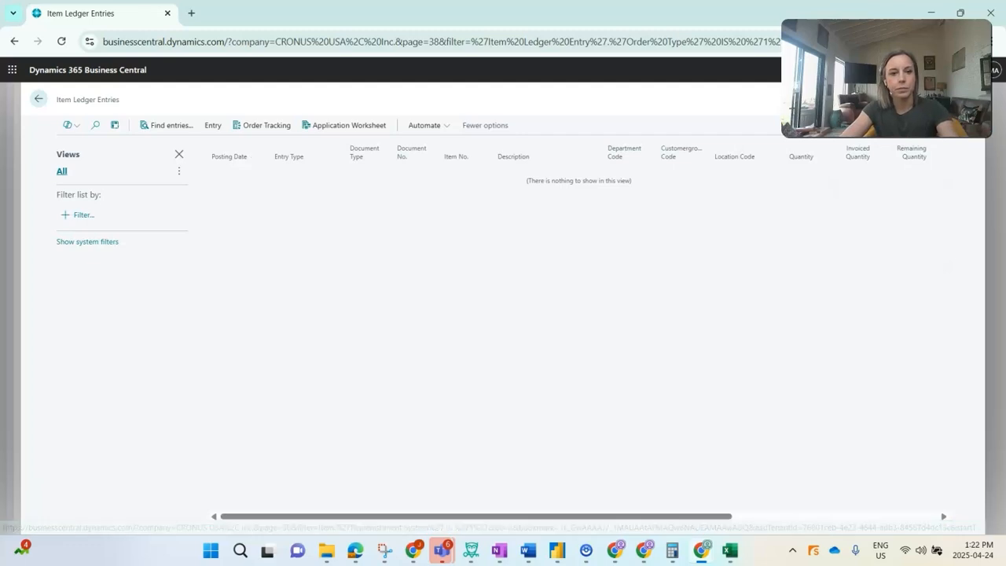
key("Escape")
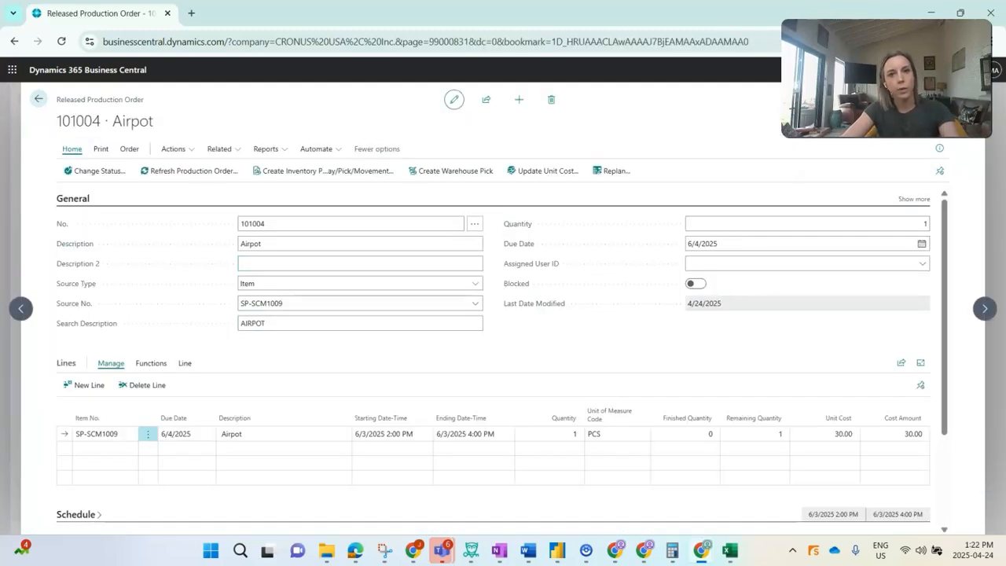
Open the production journal for the order line and set the output quantity to 0 on both output lines
left_click(185, 363)
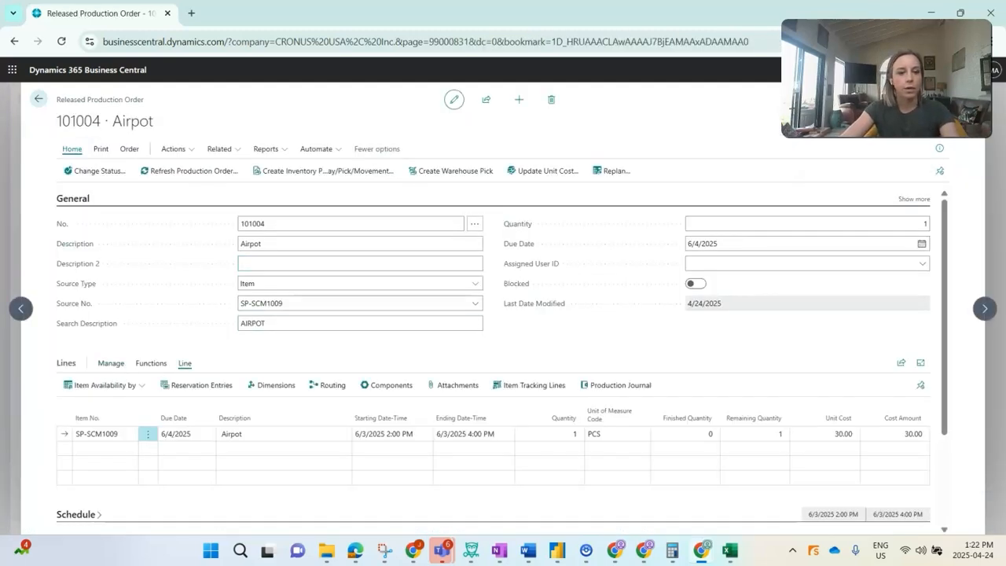
left_click(617, 385)
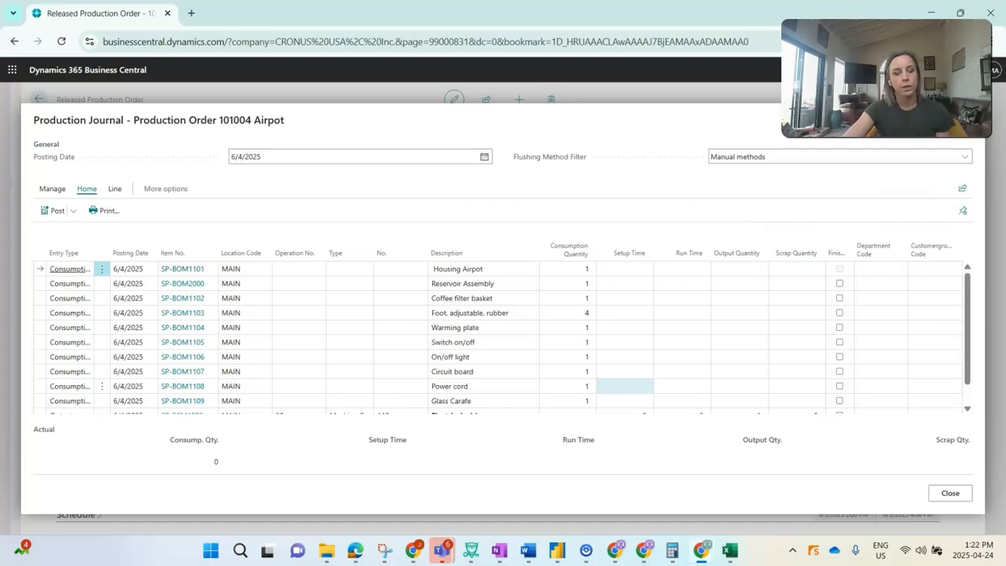
scroll(484, 313, "down", 1)
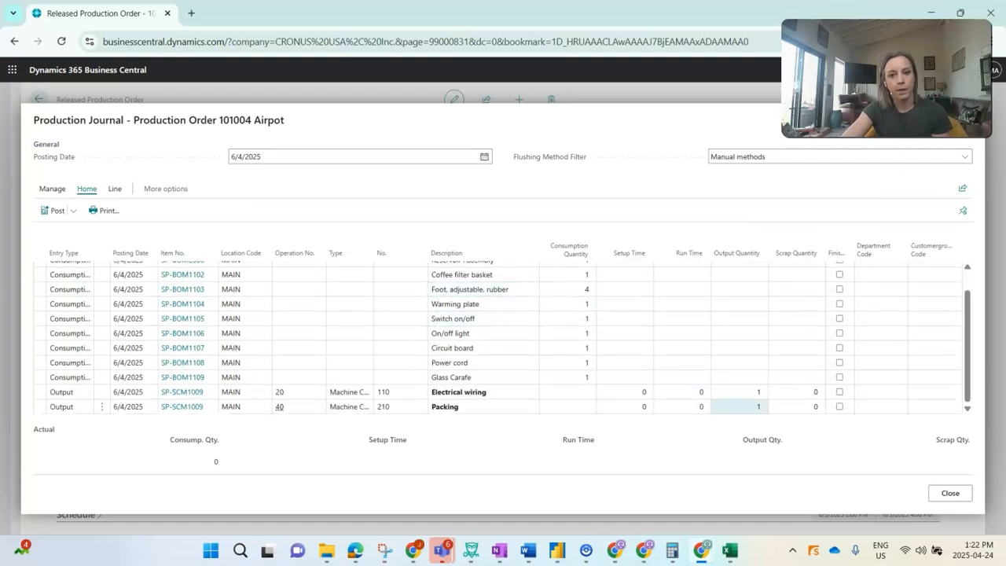
left_click(740, 392)
key("BackSpace")
key("Down")
key("BackSpace")
key("Up")
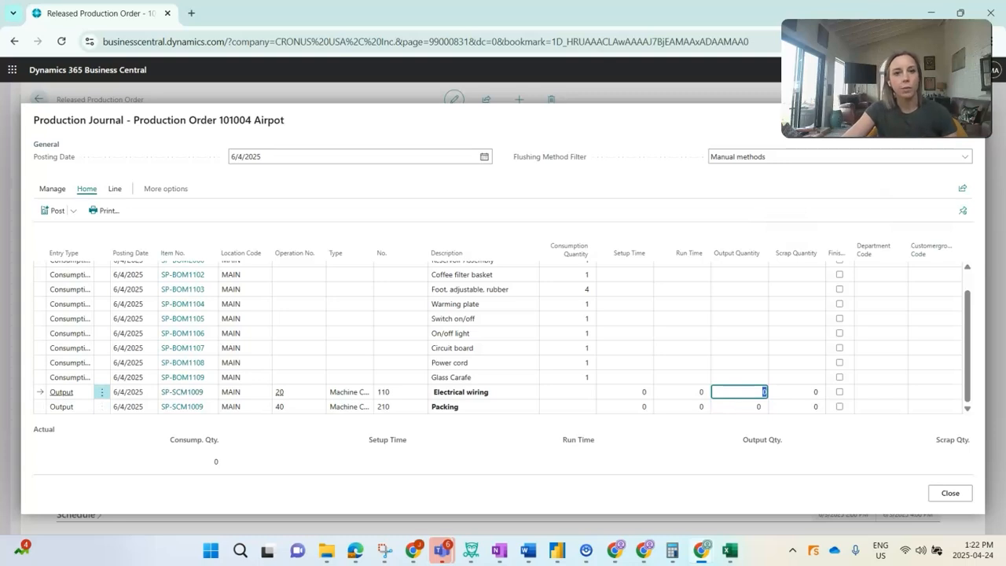
Post the production journal's consumption lines, confirm, and close the journal
scroll(483, 372, "up", 1)
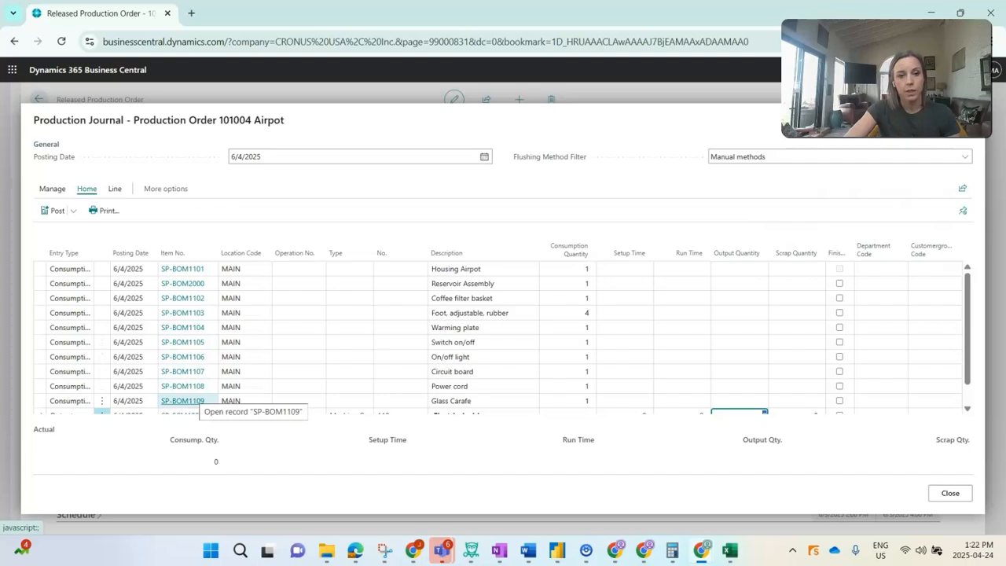
left_click(54, 211)
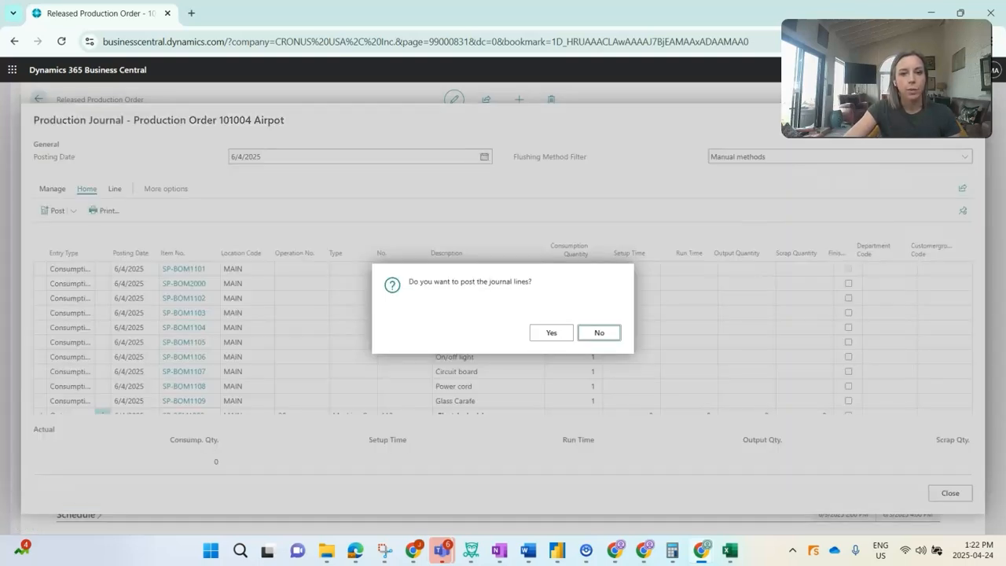
left_click(551, 332)
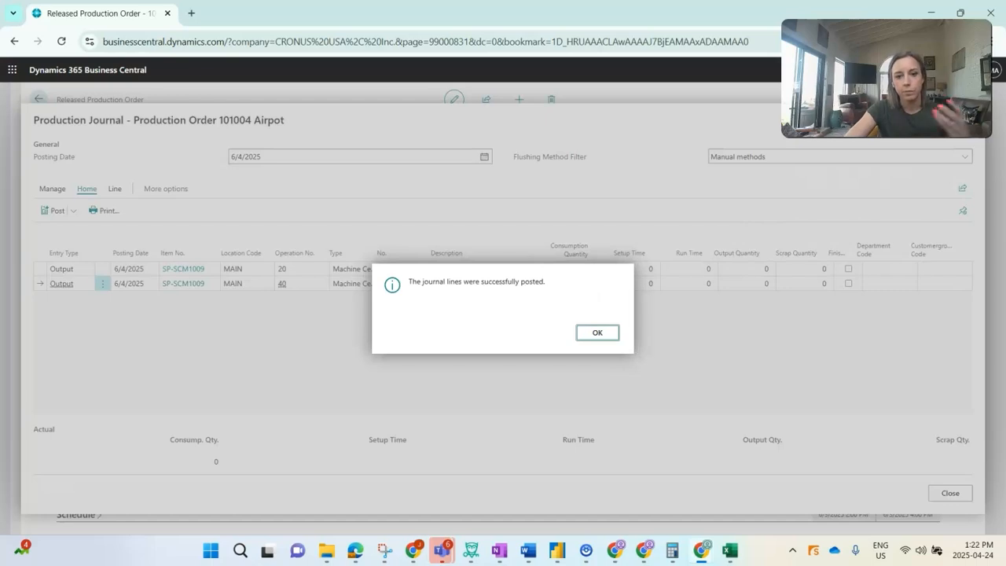
left_click(598, 333)
left_click(950, 493)
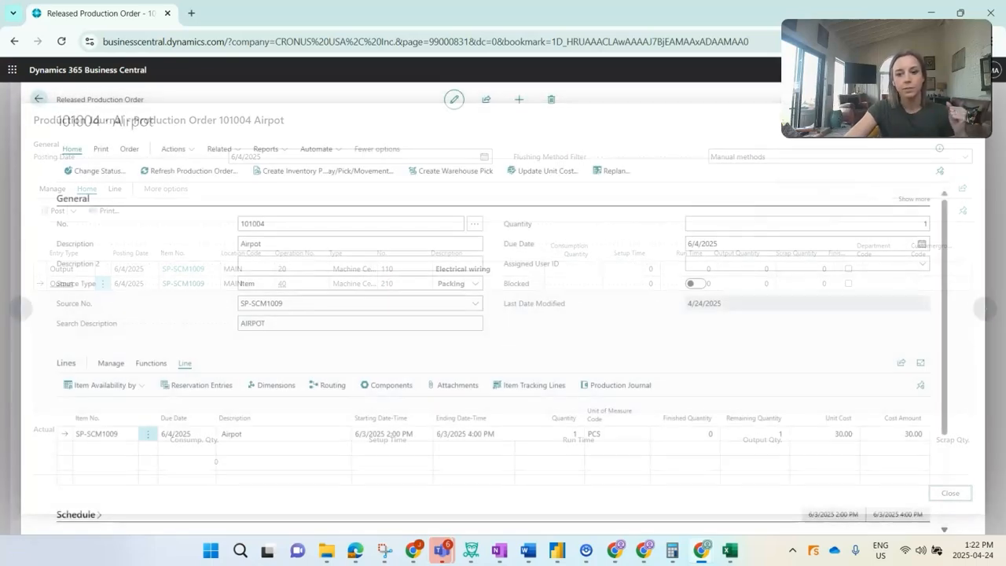
Open the order's item ledger entries to review the posted consumption entries
left_click(224, 150)
mouse_move(228, 169)
mouse_move(328, 169)
left_click(478, 169)
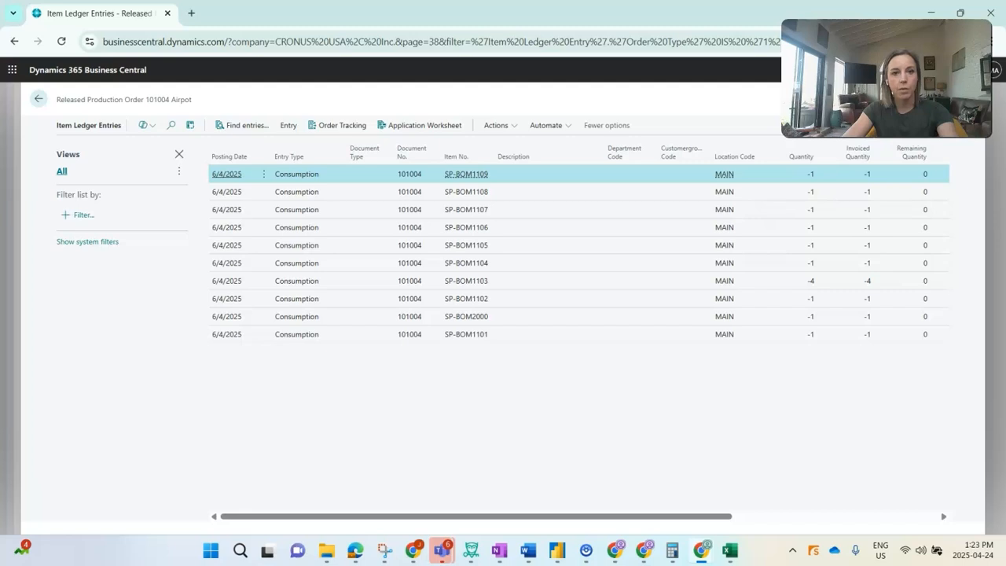
key("Escape")
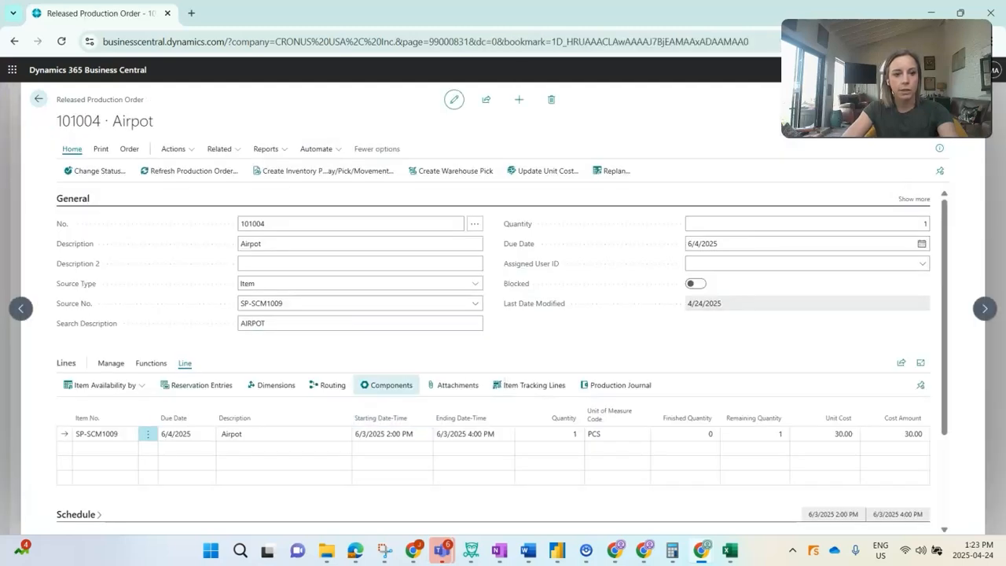
Reopen the order's item ledger entries and select all the consumption entries
left_click(220, 148)
mouse_move(228, 168)
mouse_move(366, 168)
left_click(478, 169)
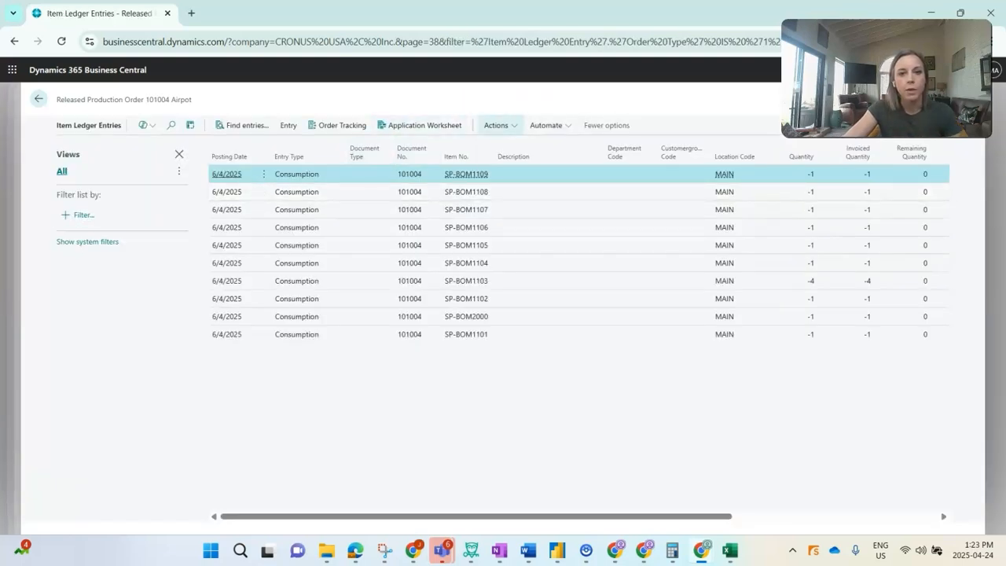
left_click(496, 125)
mouse_move(515, 145)
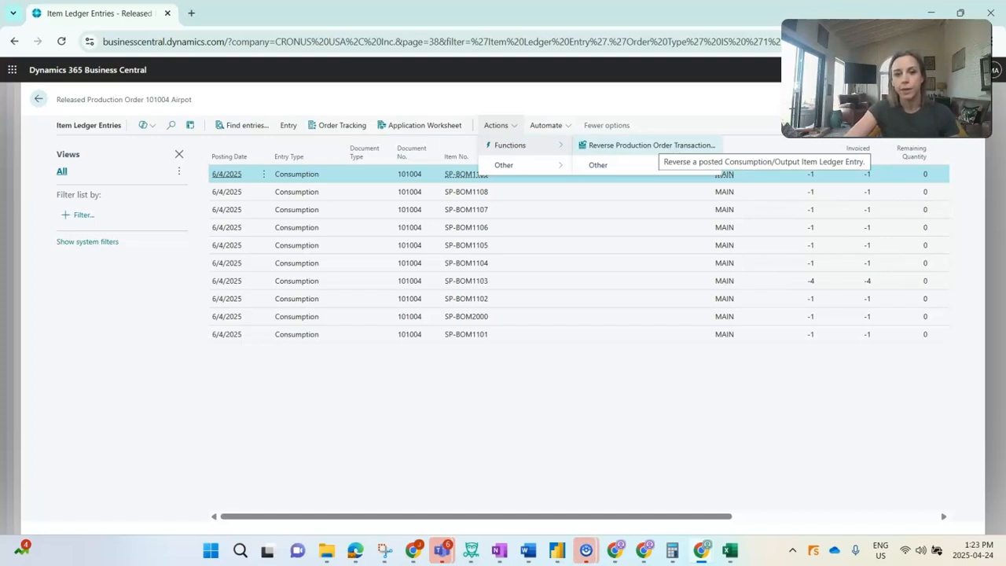
left_click(542, 334)
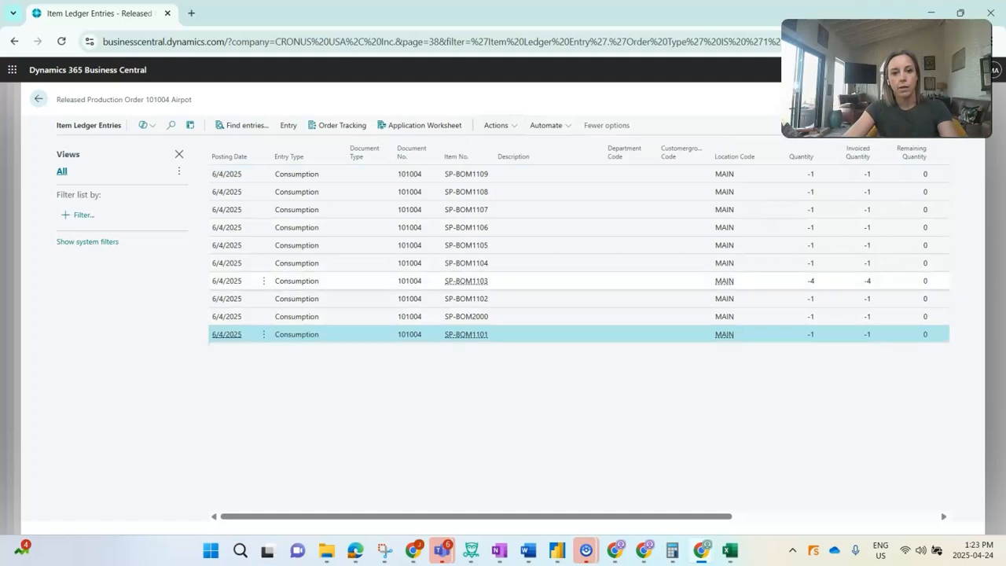
left_click(542, 175)
left_click(542, 334, "shift")
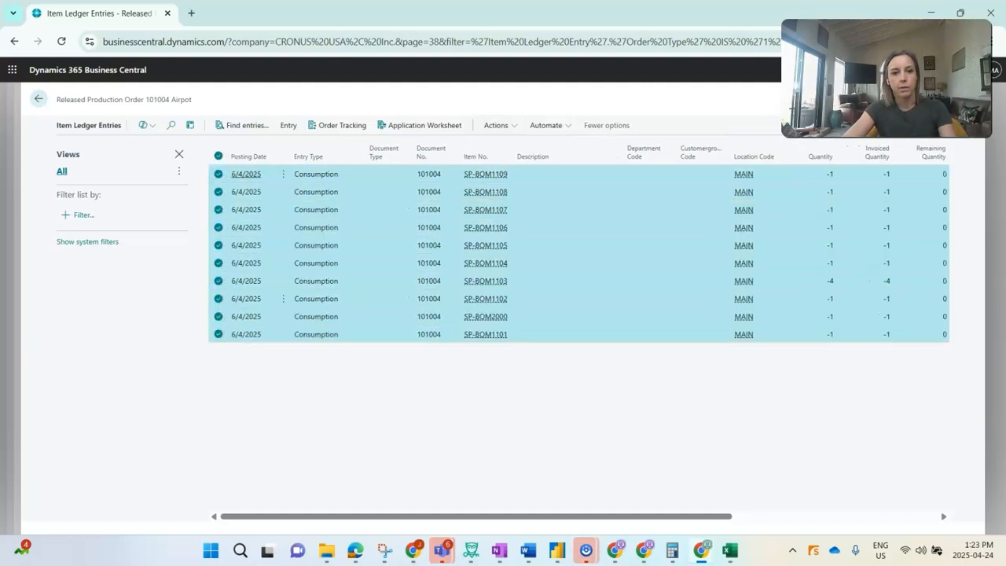
Reverse the selected consumption entries with Reverse Production Order Transaction and confirm the posting
left_click(501, 125)
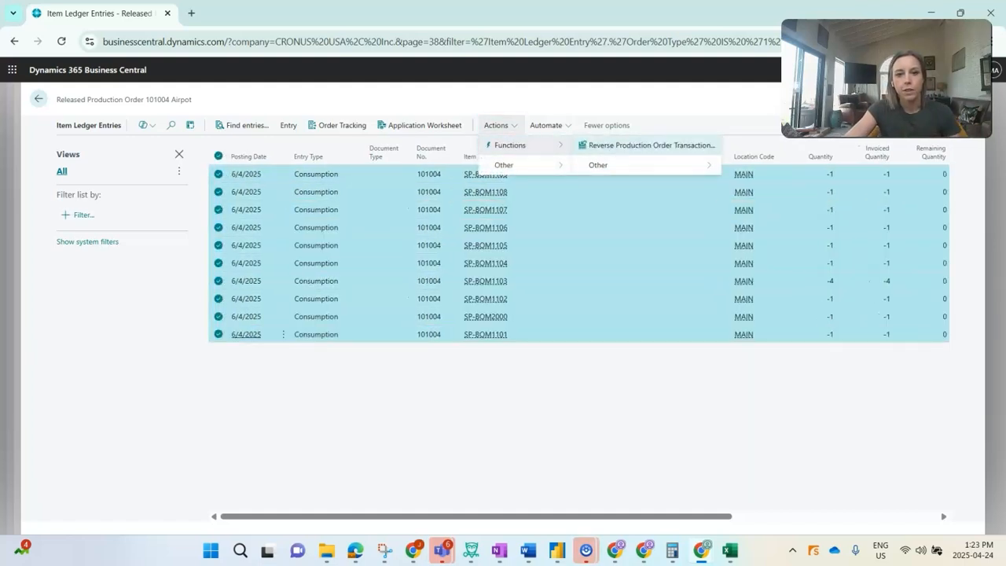
left_click(648, 145)
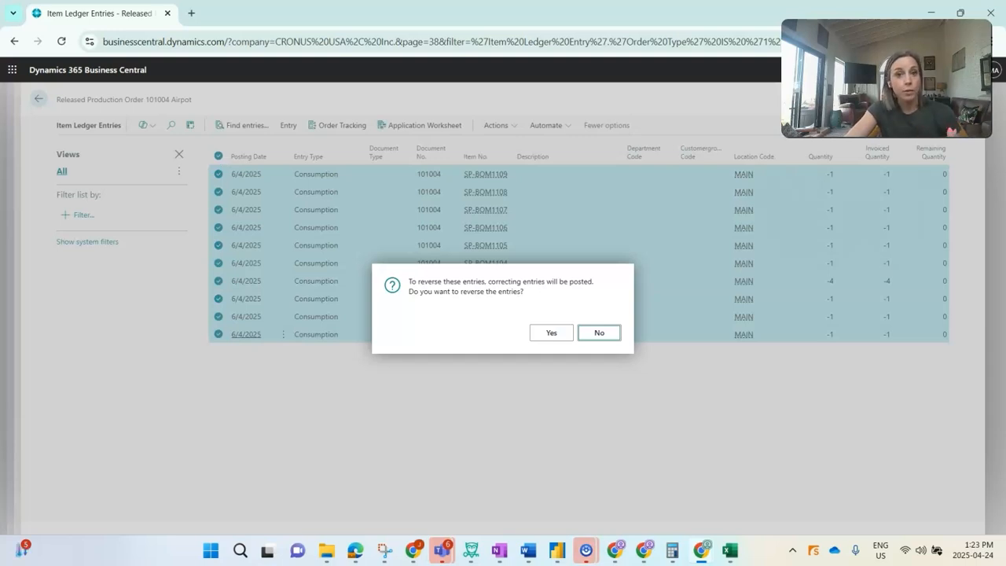
left_click(552, 333)
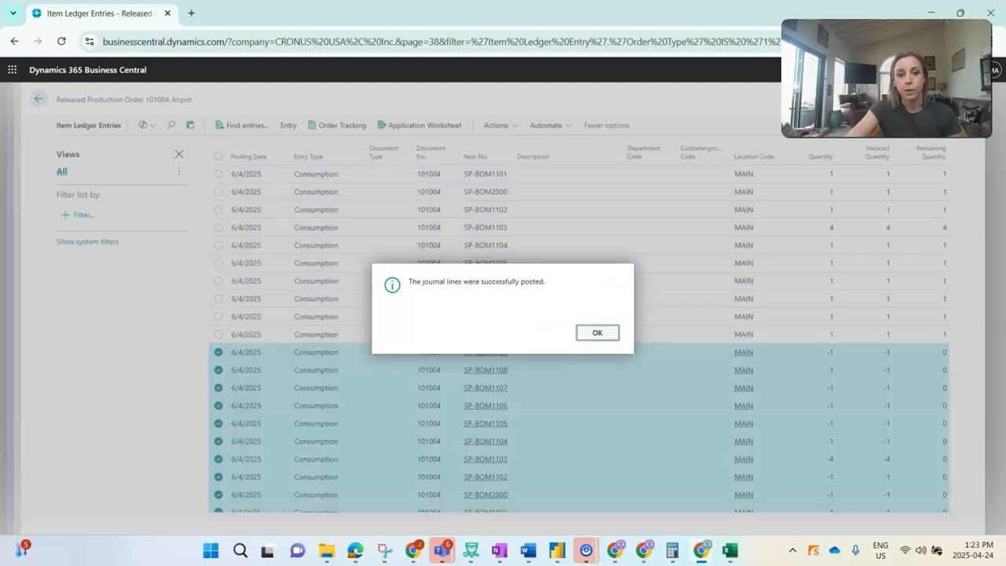
key("Return")
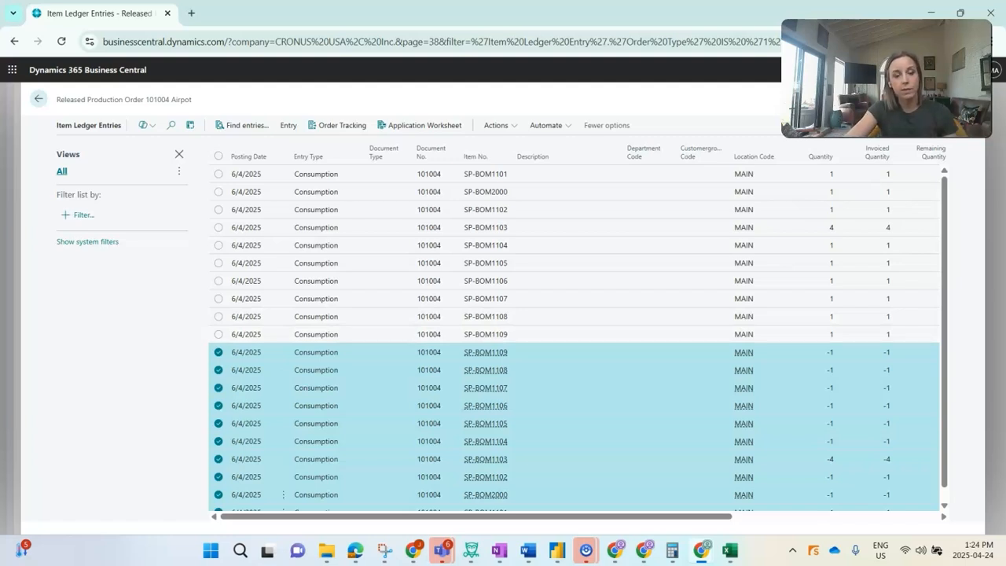
left_click(284, 334)
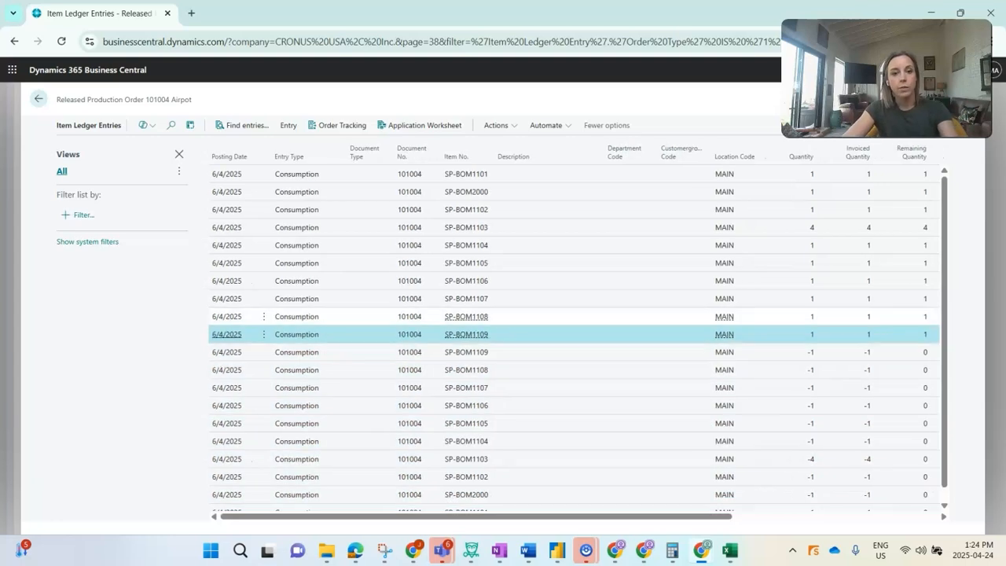